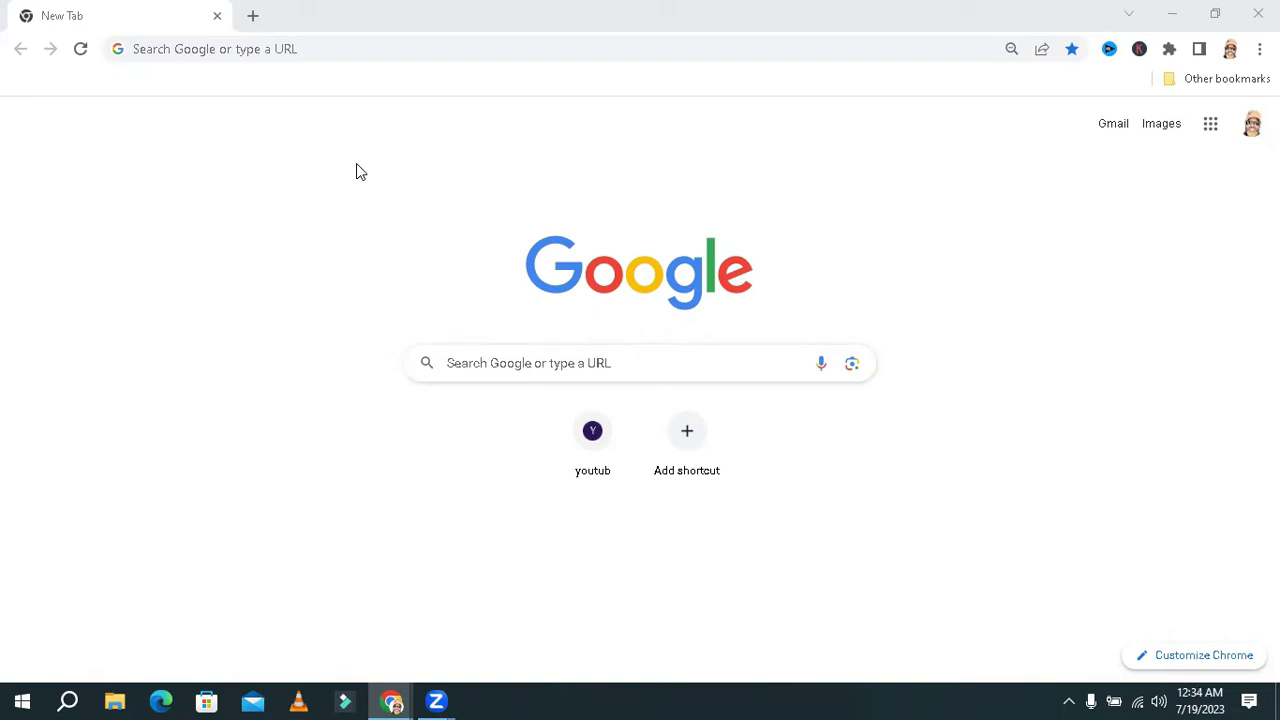
Step: Go to facebook.com by typing f and accepting the autocomplete suggestion
{"action": "left_click", "coordinate": [260, 47]}
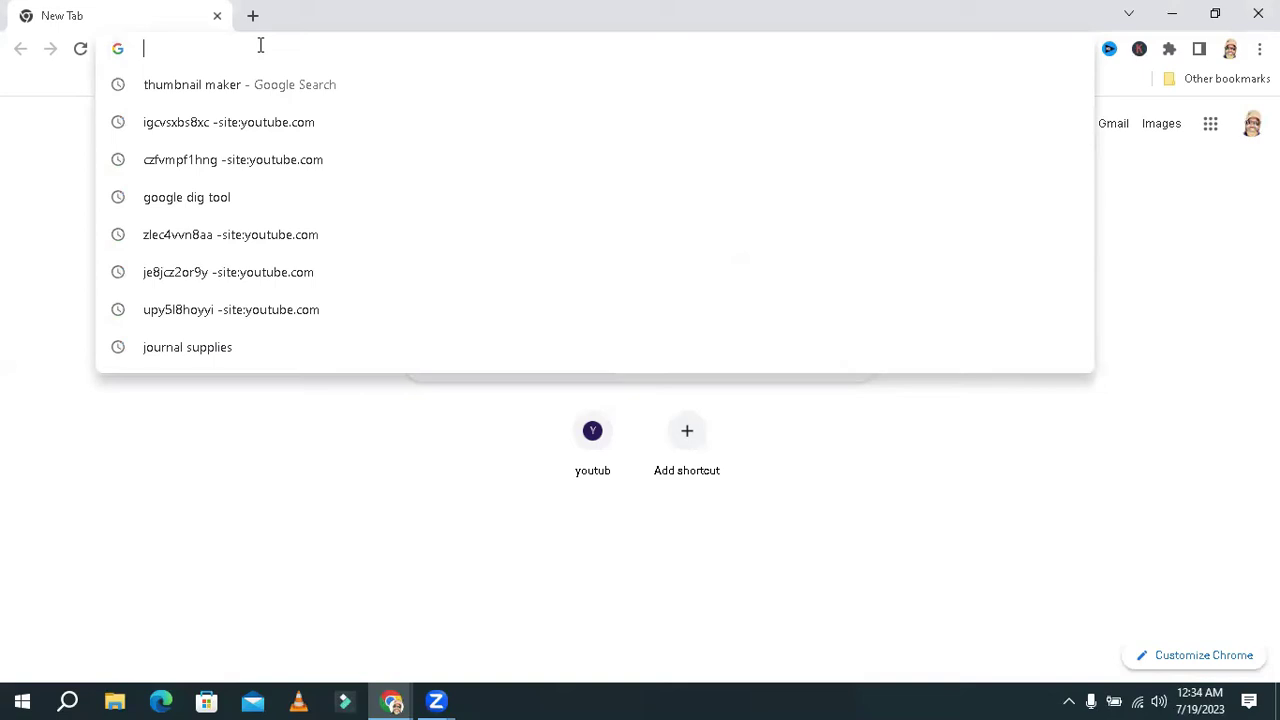
{"action": "type", "text": "facebook.com"}
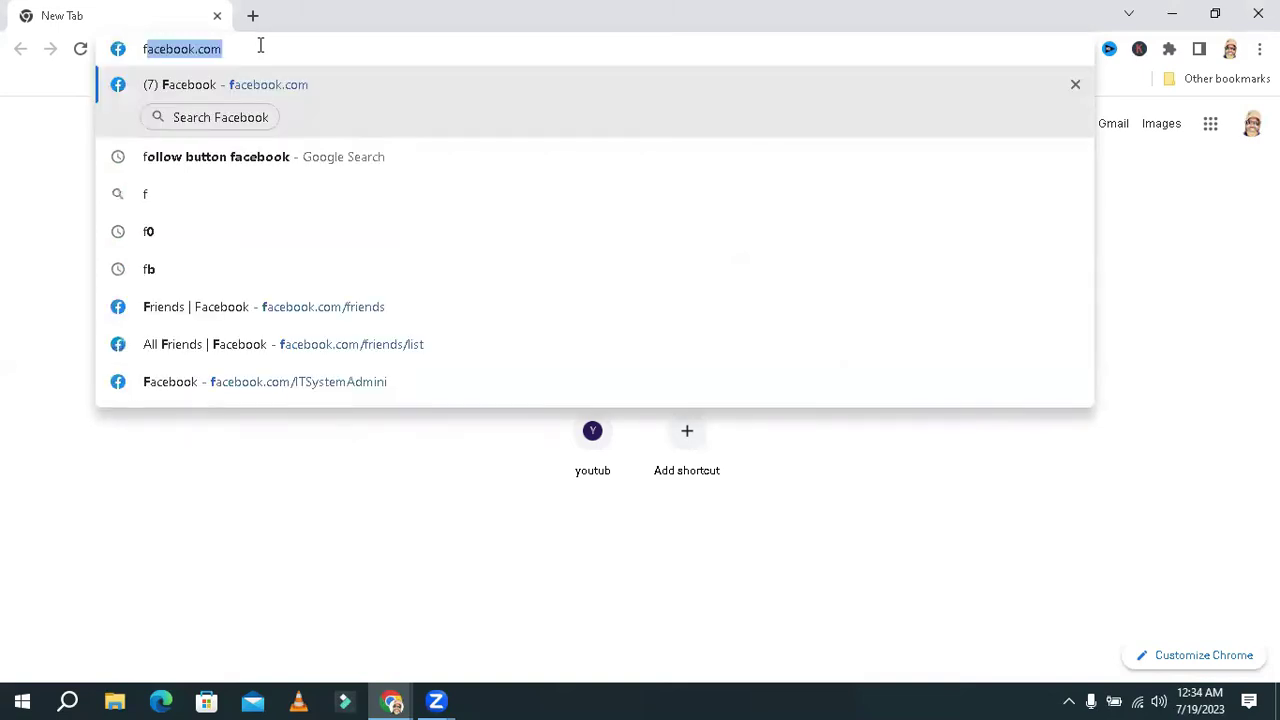
{"action": "key", "text": "Right"}
{"action": "key", "text": "Return"}
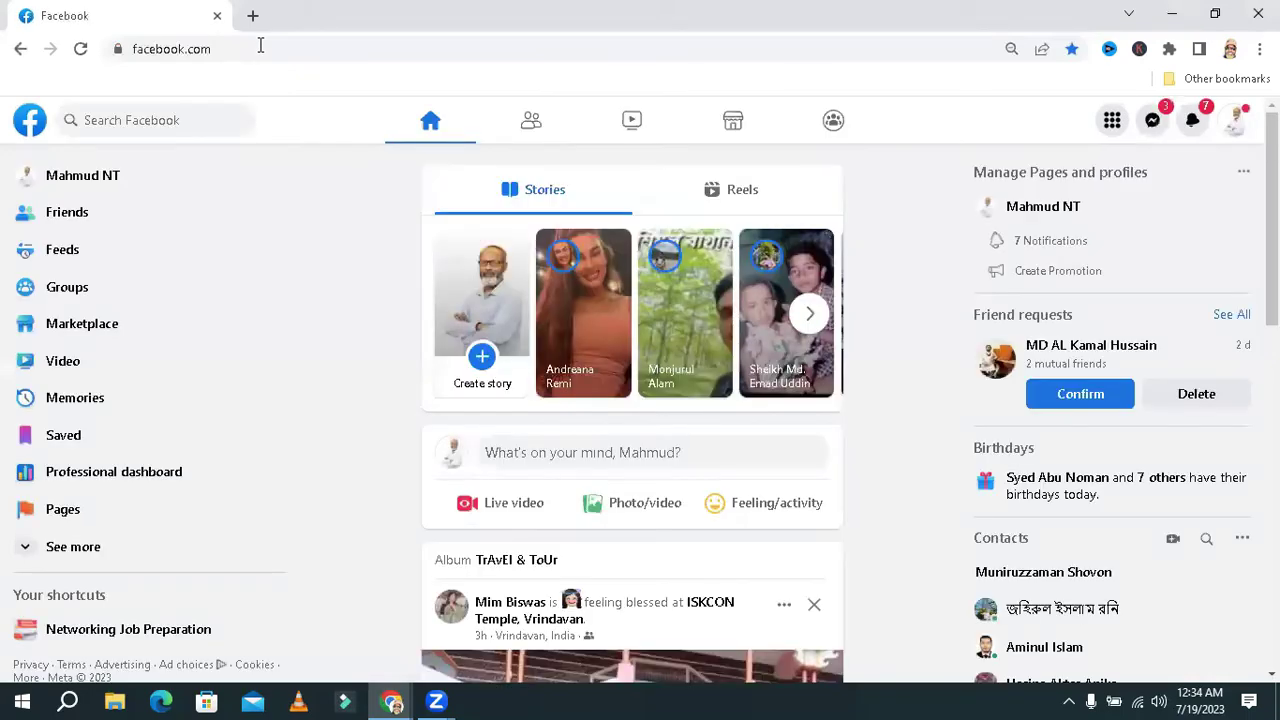
Step: Open DevTools via Inspect on the Facebook page and switch to the Network panel
{"action": "right_click", "coordinate": [352, 228]}
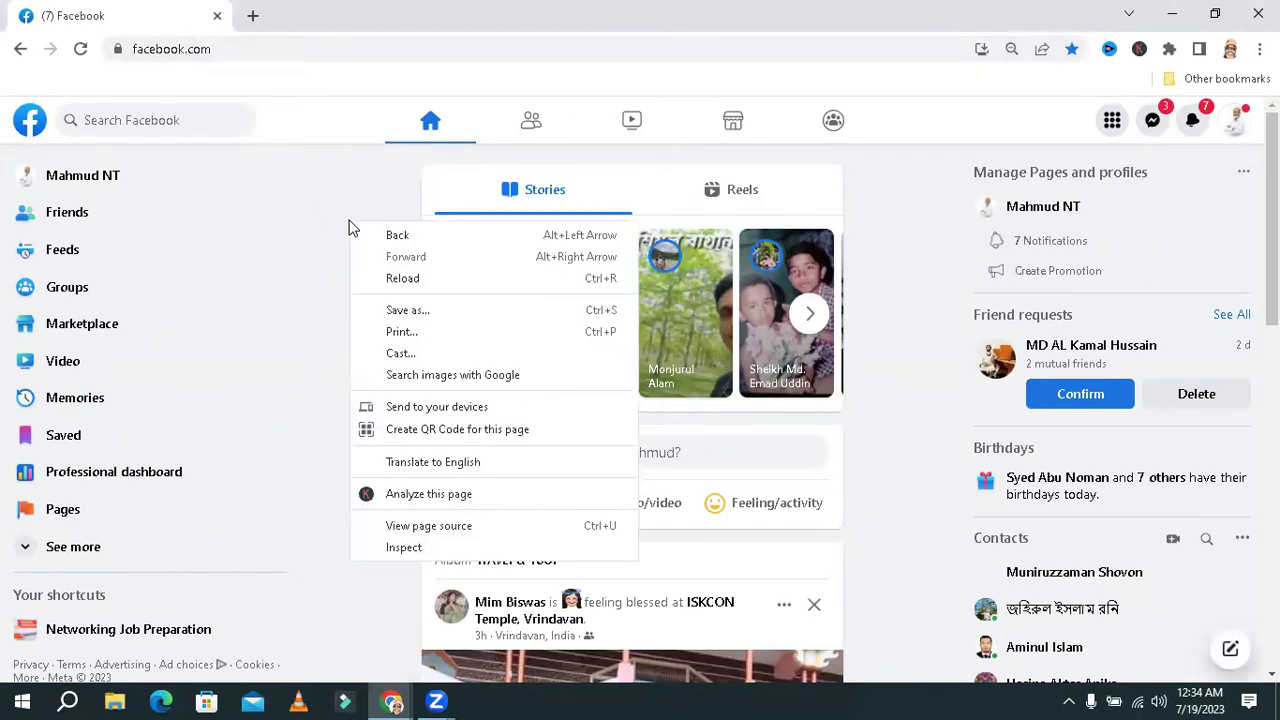
{"action": "left_click", "coordinate": [402, 550]}
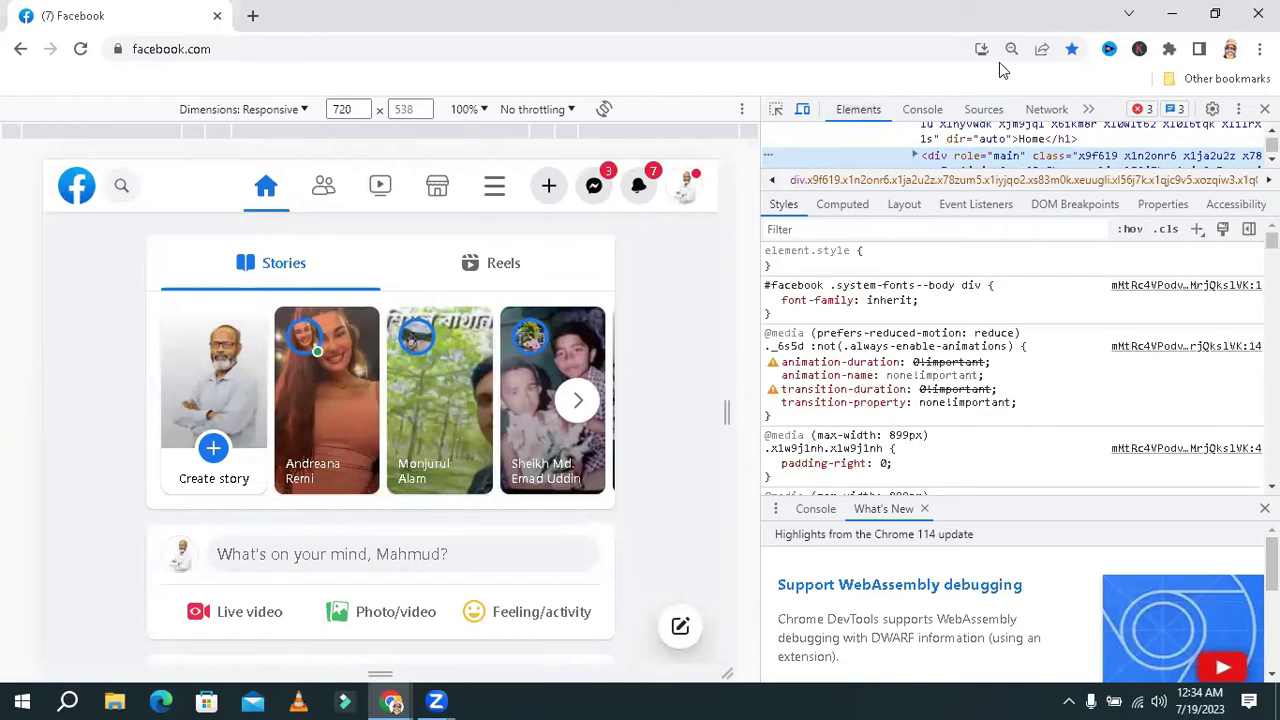
{"action": "left_click", "coordinate": [1046, 109]}
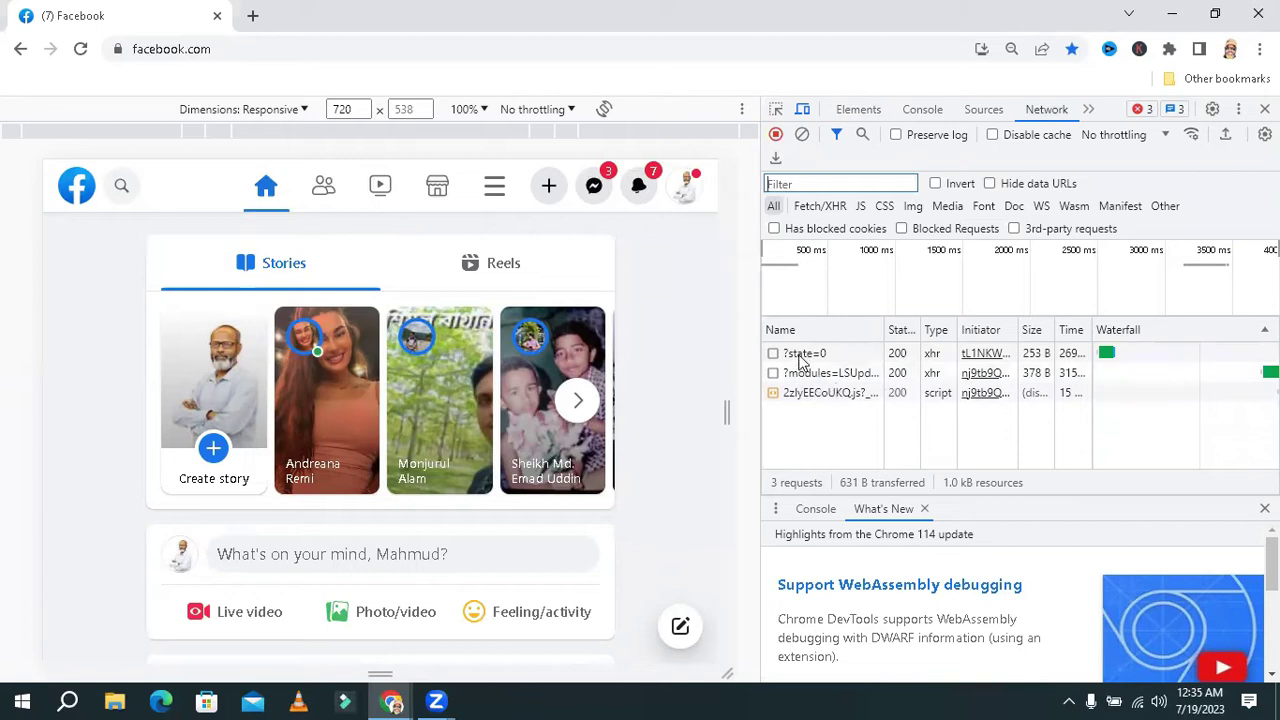
Step: Show the ?state=0 request's headers and highlight its Remote Address 157.240.1.35:443
{"action": "left_click", "coordinate": [800, 361]}
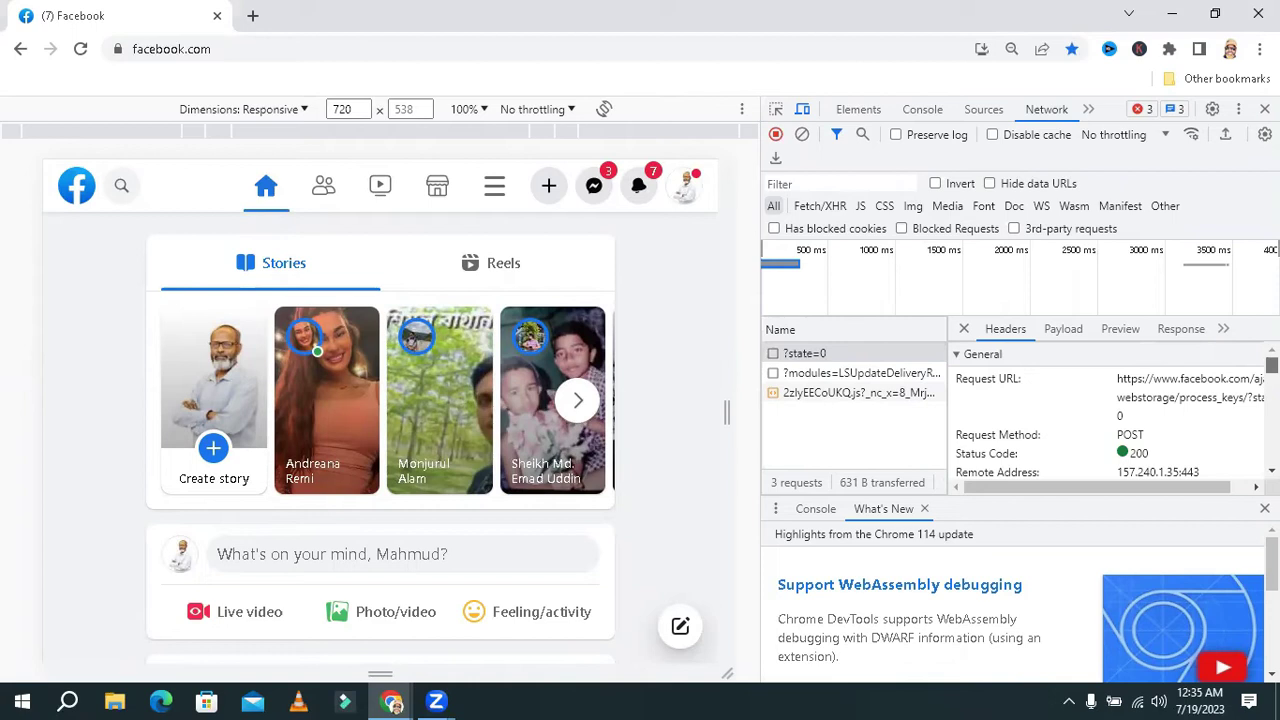
{"action": "scroll", "coordinate": [1105, 410], "scroll_direction": "down", "scroll_amount": 3}
{"action": "scroll", "coordinate": [1105, 410], "scroll_direction": "up", "scroll_amount": 1}
{"action": "scroll", "coordinate": [1105, 410], "scroll_direction": "up", "scroll_amount": 1}
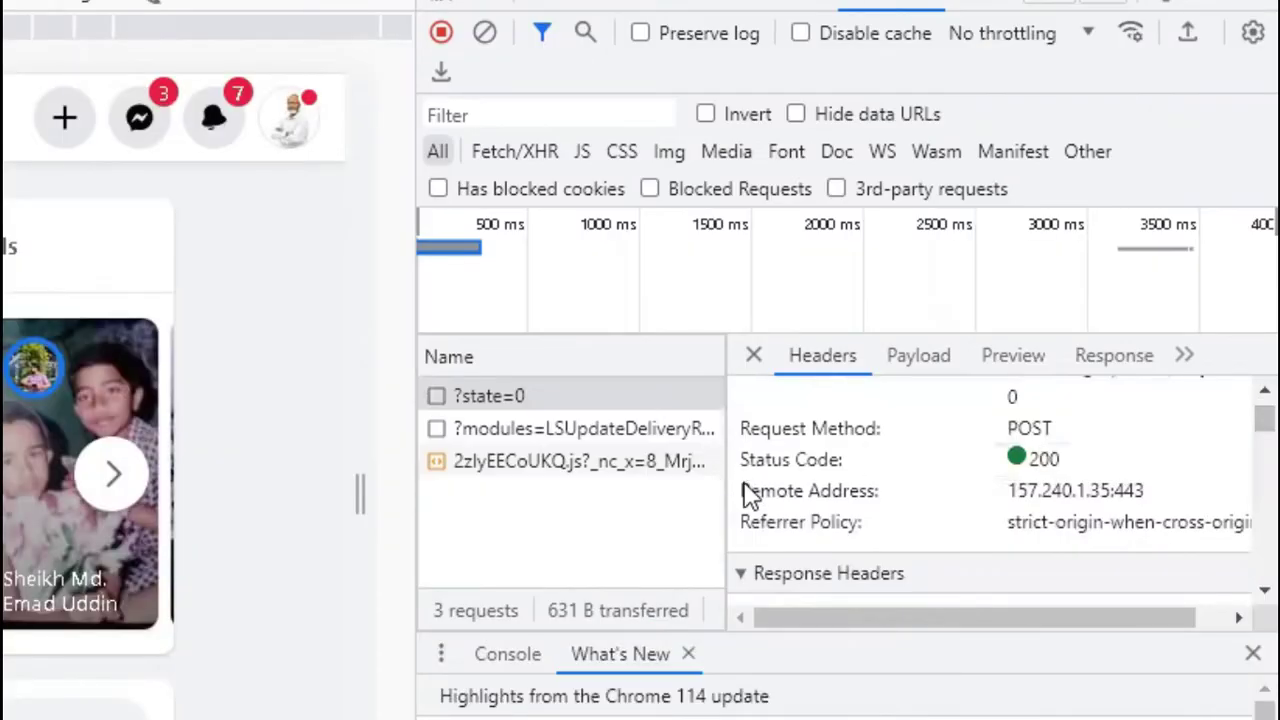
{"action": "left_click_drag", "start_coordinate": [745, 490], "coordinate": [850, 490]}
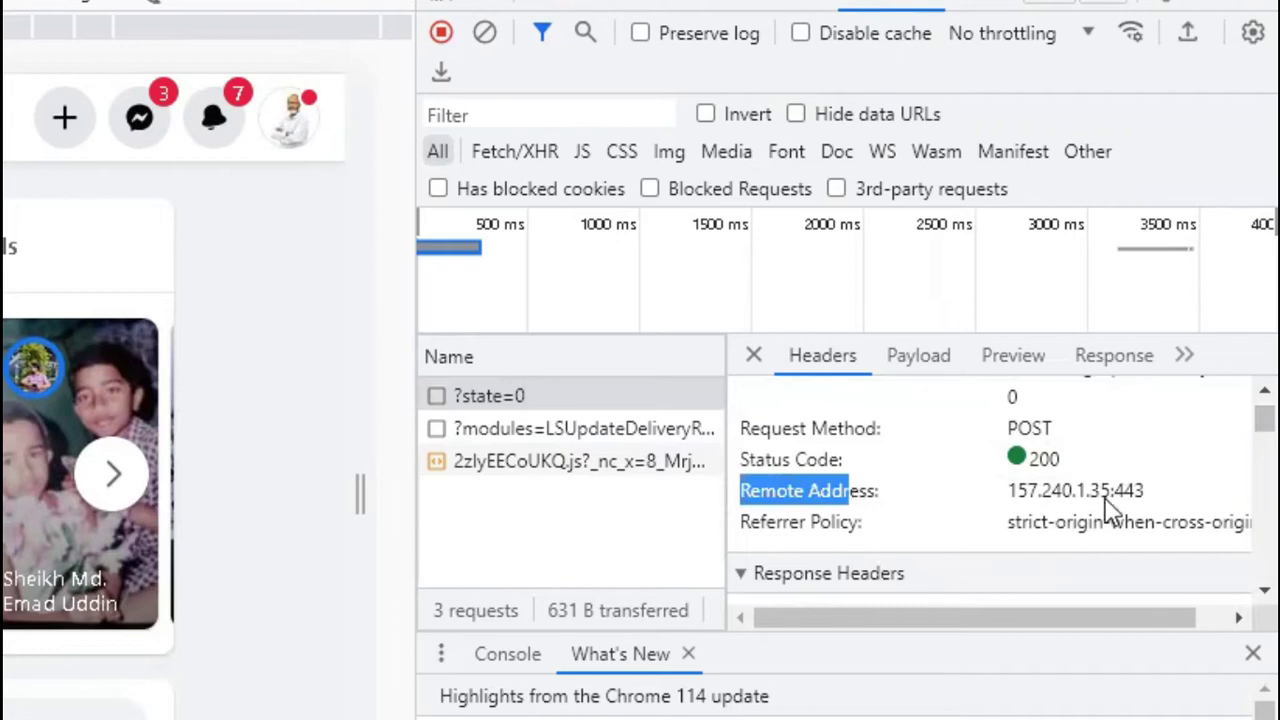
{"action": "left_click_drag", "start_coordinate": [1143, 490], "coordinate": [1020, 492]}
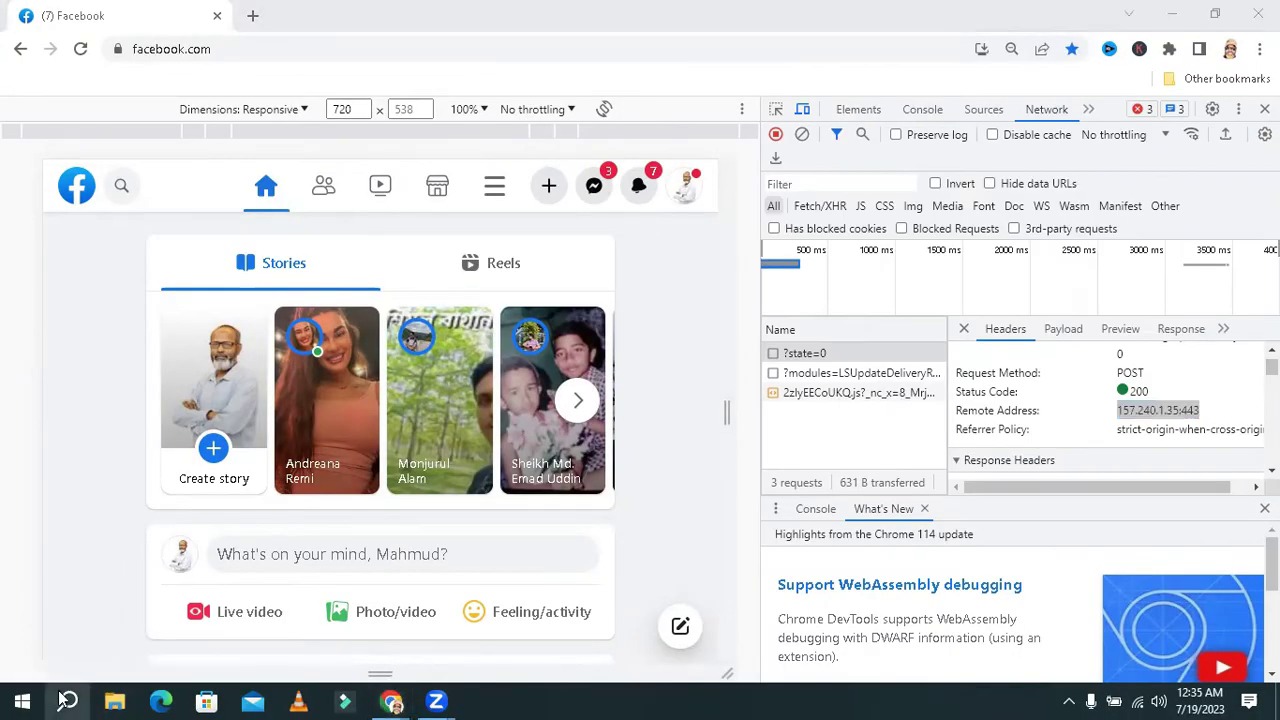
Step: Launch Command Prompt from Windows search and run 'ping facebook.com'
{"action": "left_click", "coordinate": [78, 686]}
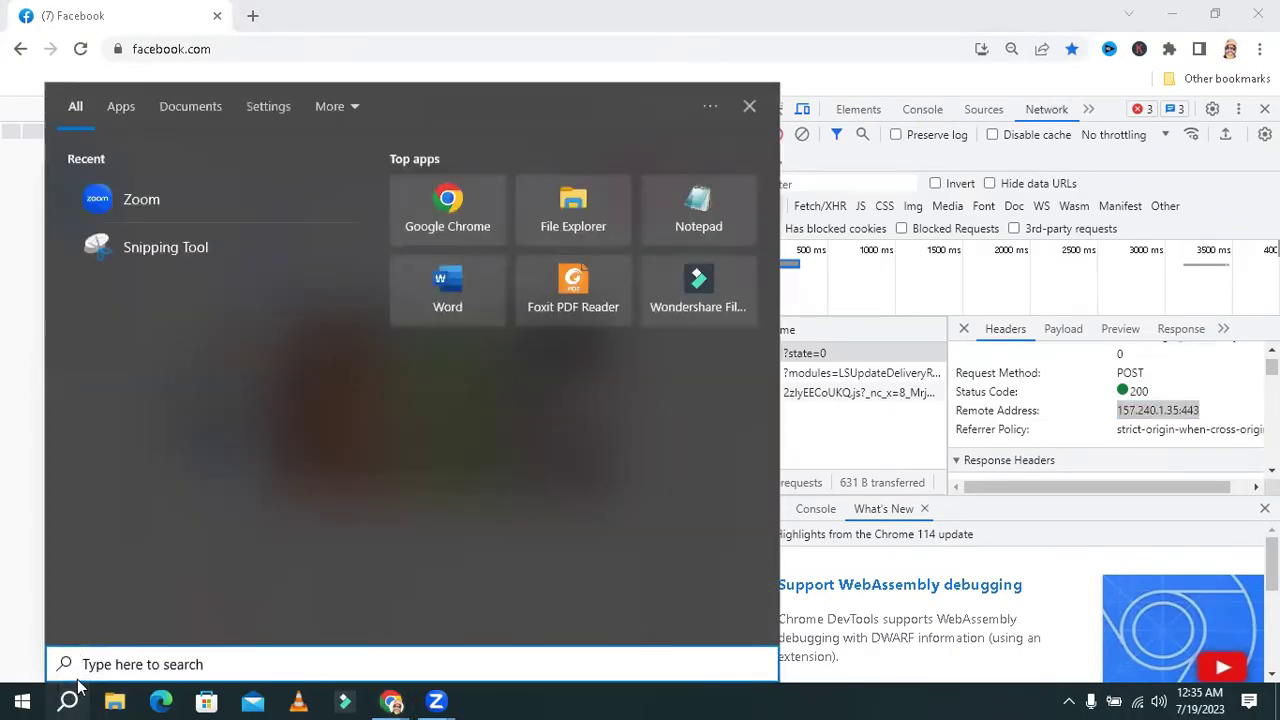
{"action": "type", "text": "cmd"}
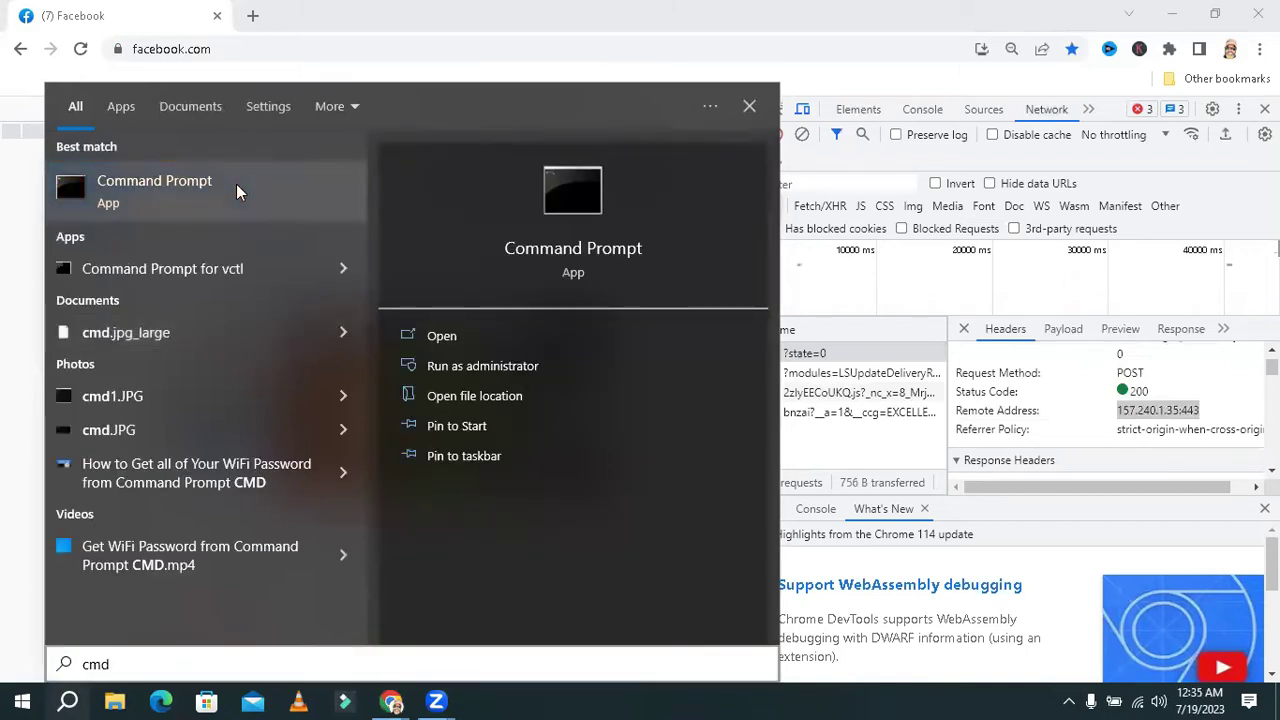
{"action": "left_click", "coordinate": [236, 184]}
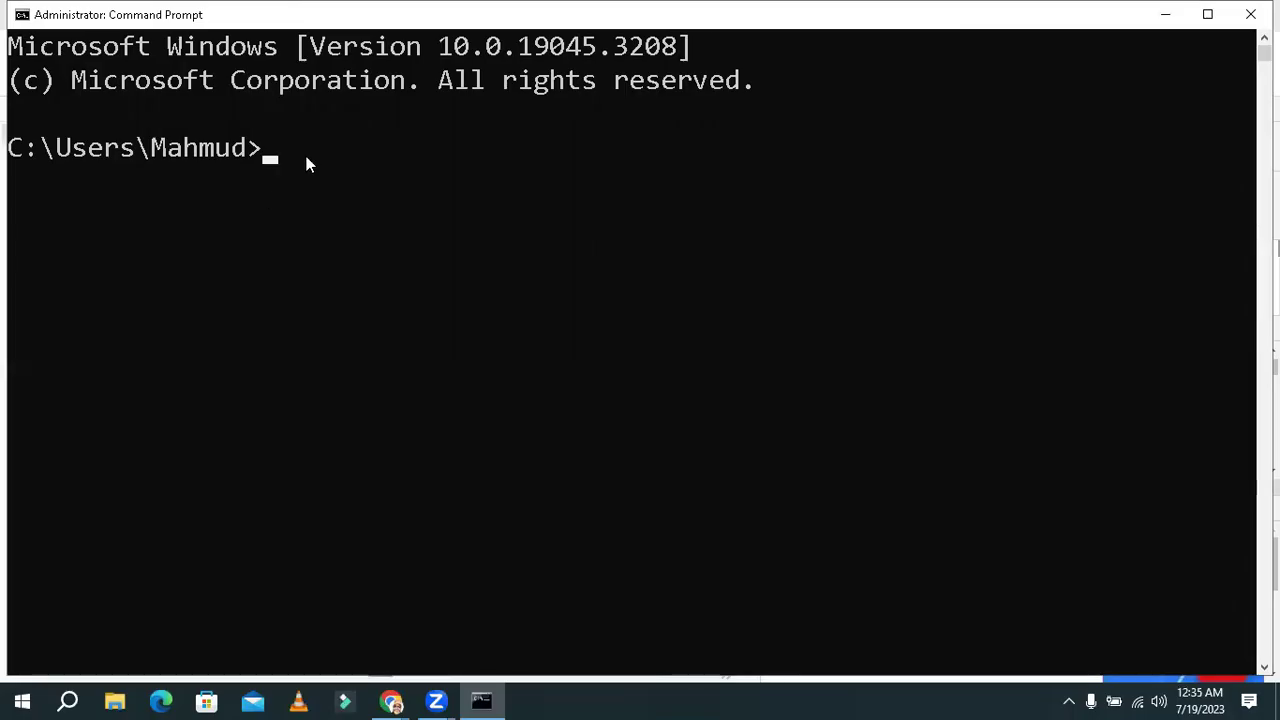
{"action": "type", "text": "ping"}
{"action": "type", "text": " faceb"}
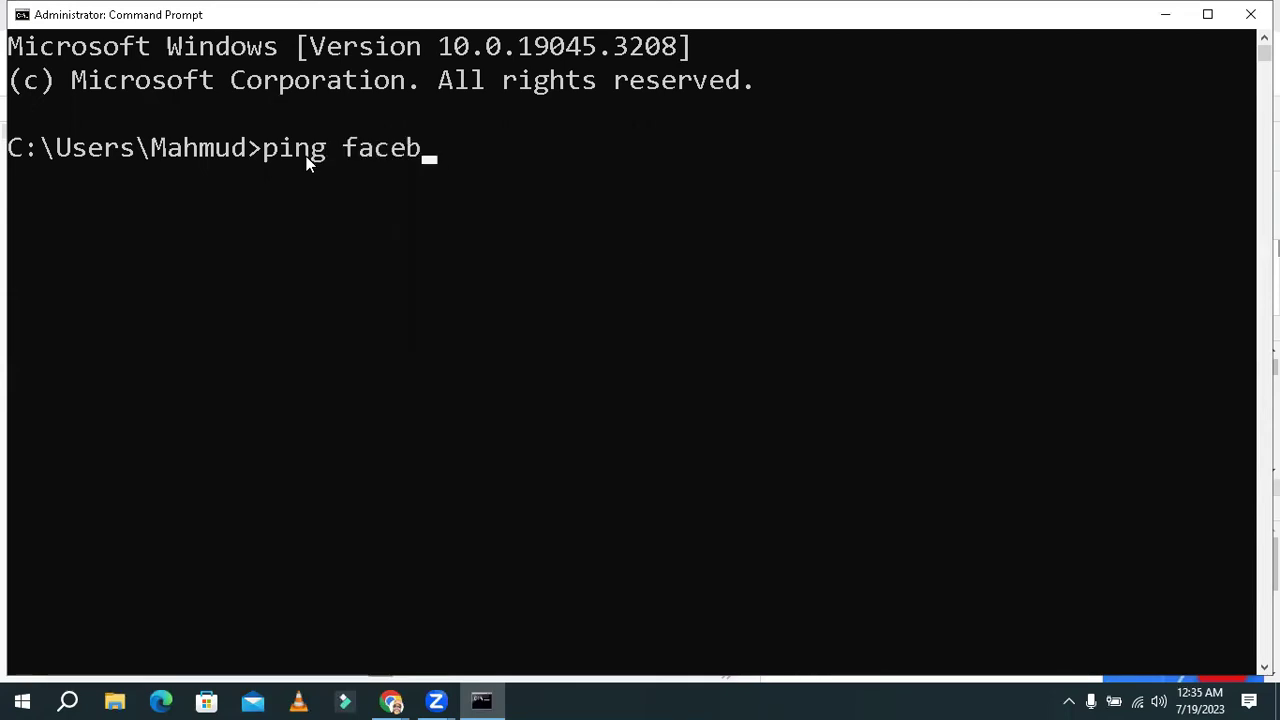
{"action": "type", "text": "ook.com"}
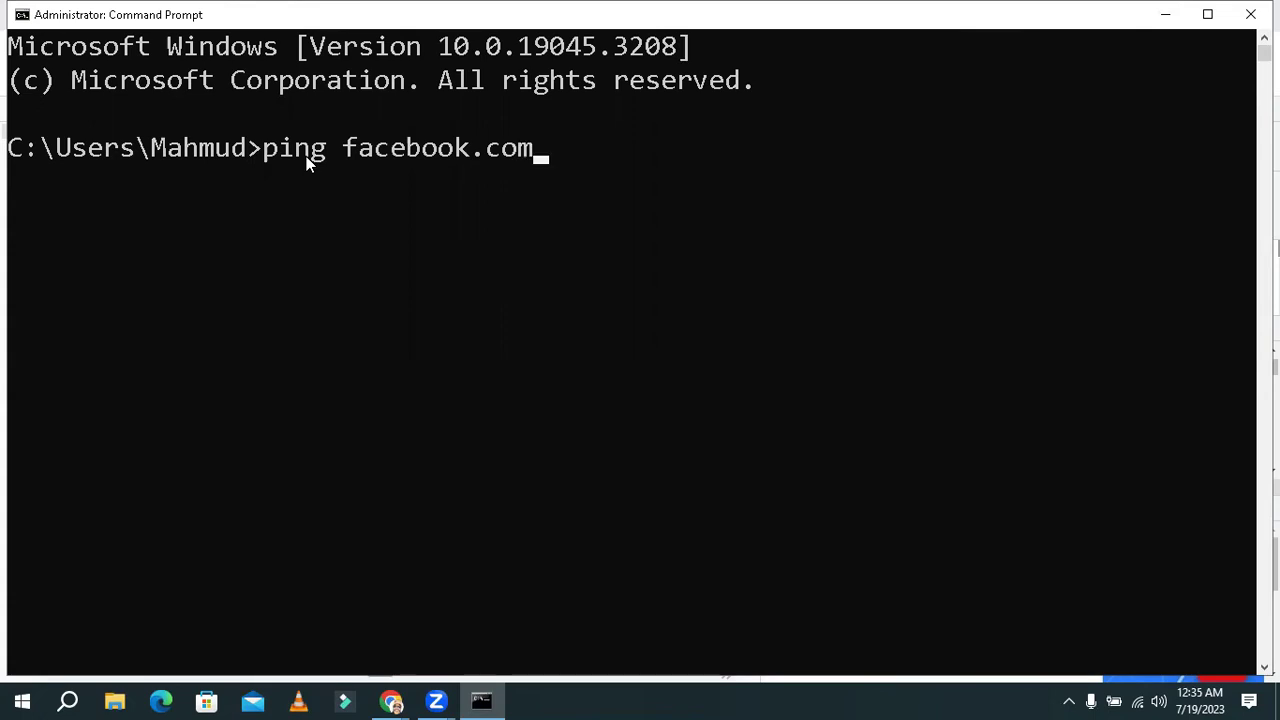
{"action": "key", "text": "Return"}
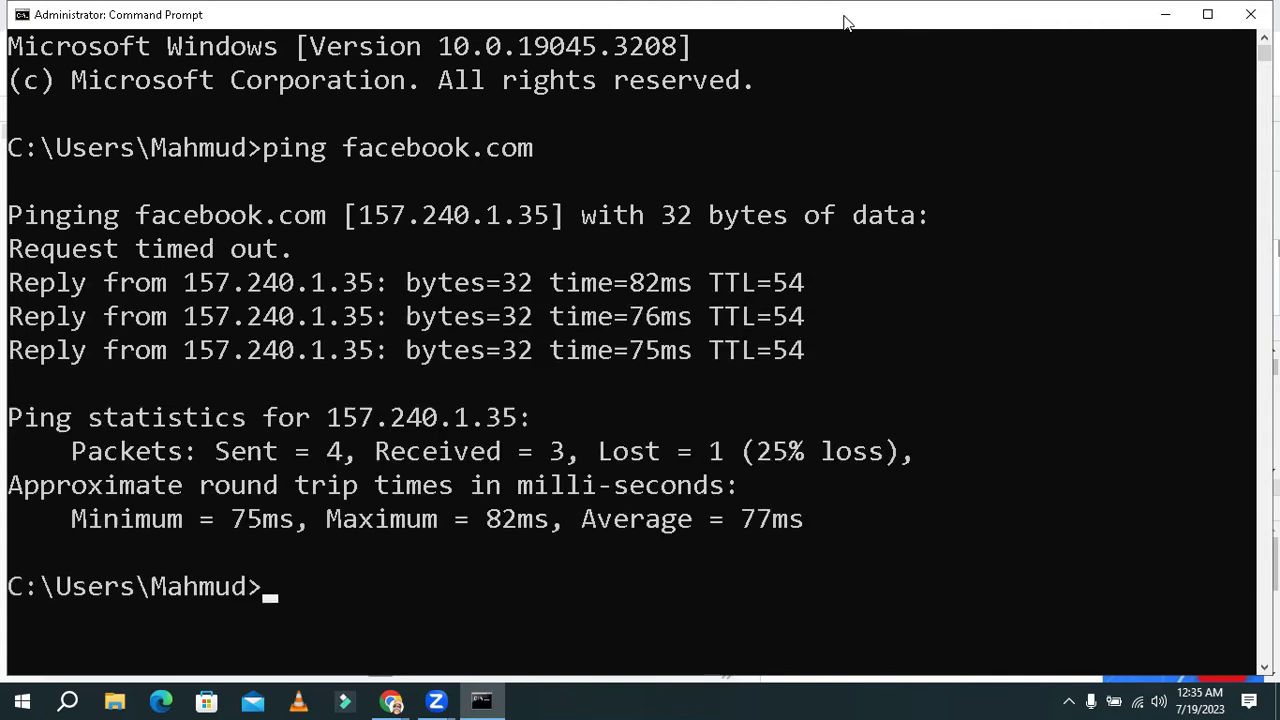
Step: Narrow the Command Prompt beside Chrome and highlight 157.240.1.35 in both windows to compare
{"action": "left_click_drag", "start_coordinate": [1258, 330], "coordinate": [544, 365]}
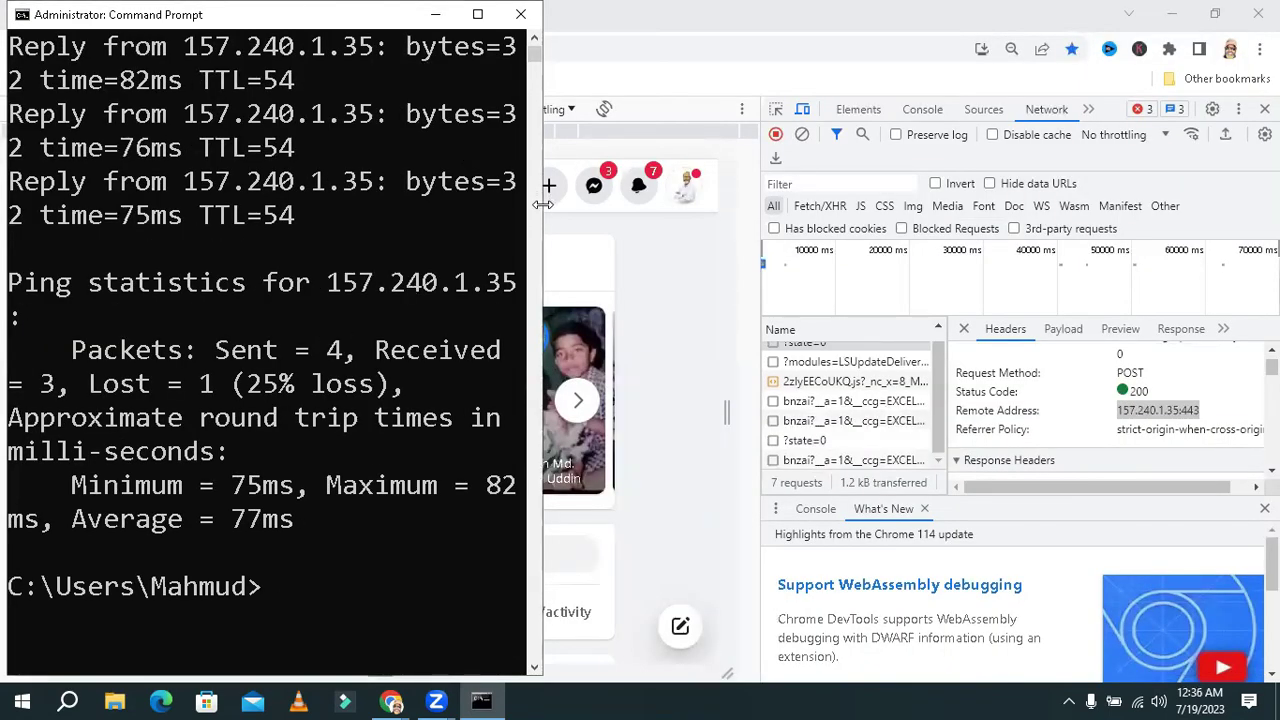
{"action": "left_click_drag", "start_coordinate": [542, 204], "coordinate": [652, 218]}
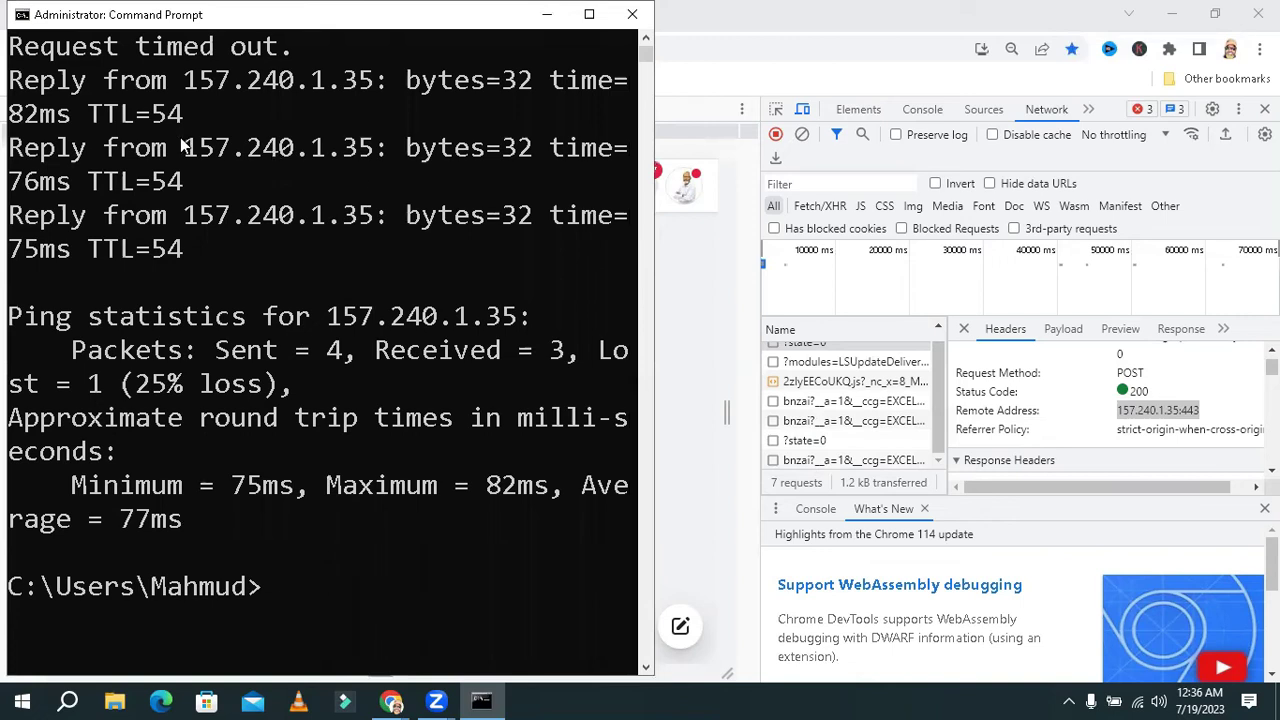
{"action": "left_click_drag", "start_coordinate": [184, 148], "coordinate": [370, 160]}
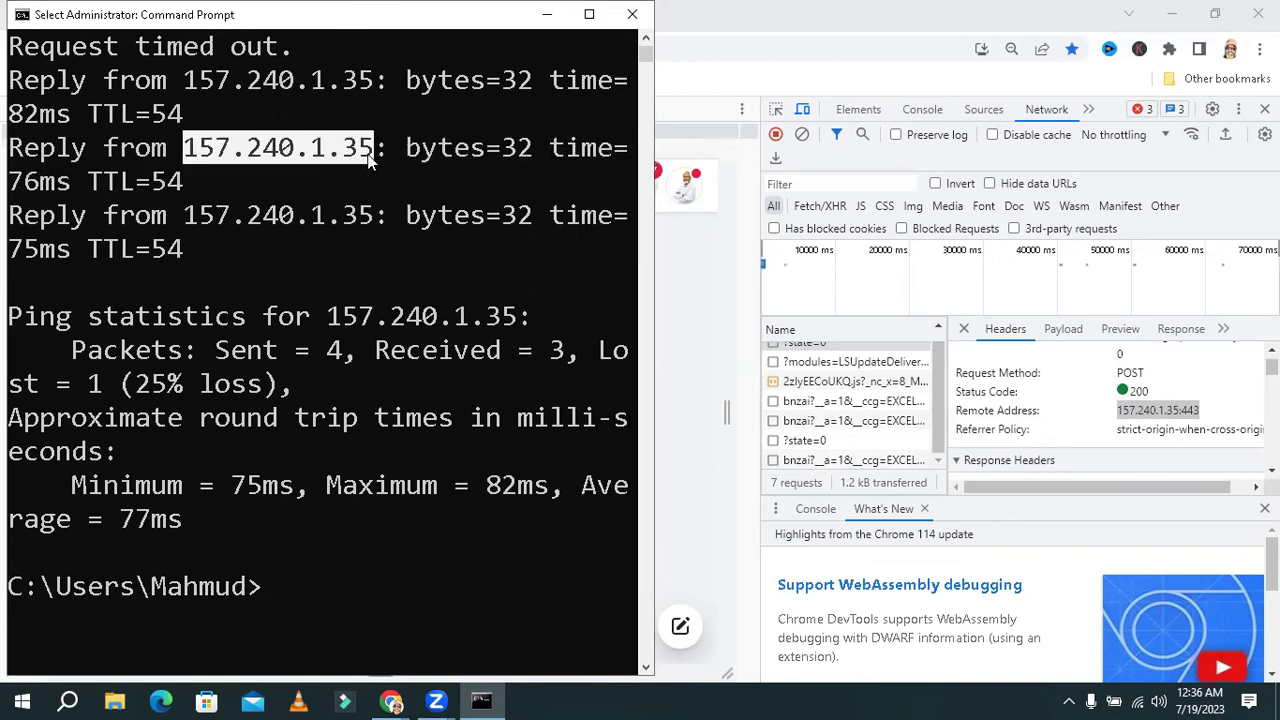
{"action": "left_click", "coordinate": [1122, 424]}
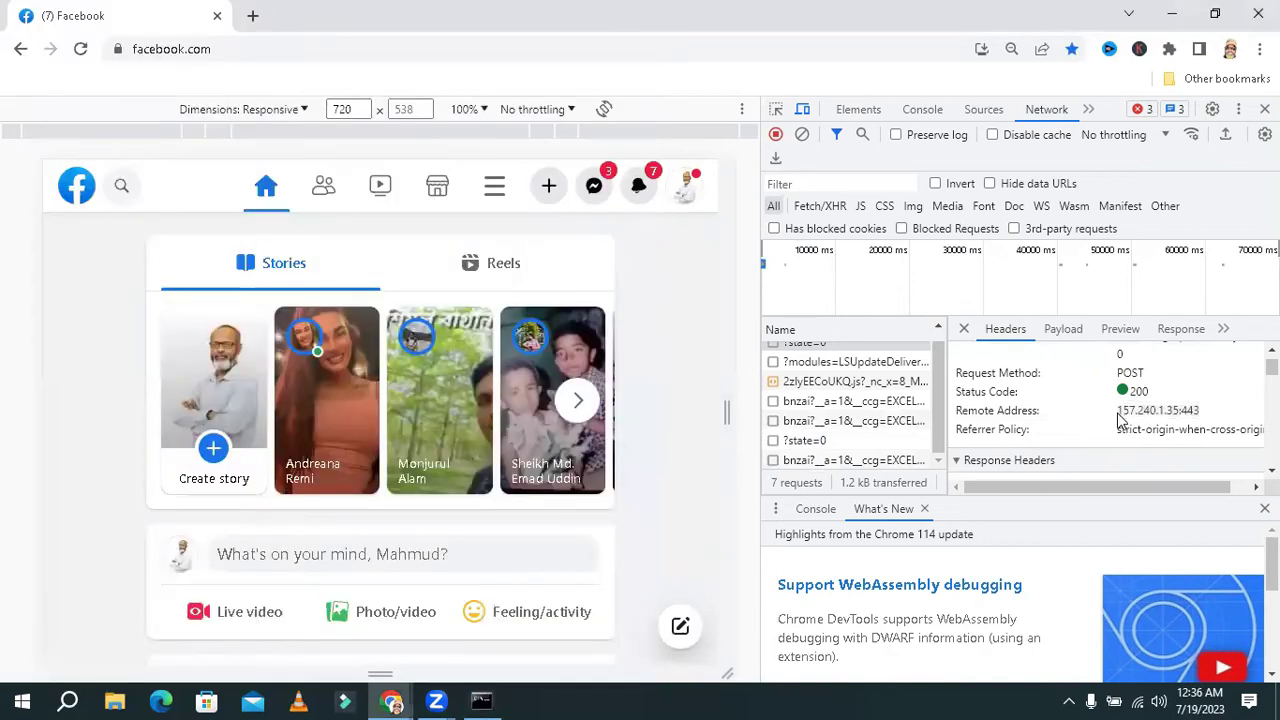
{"action": "left_click_drag", "start_coordinate": [1118, 418], "coordinate": [1180, 420]}
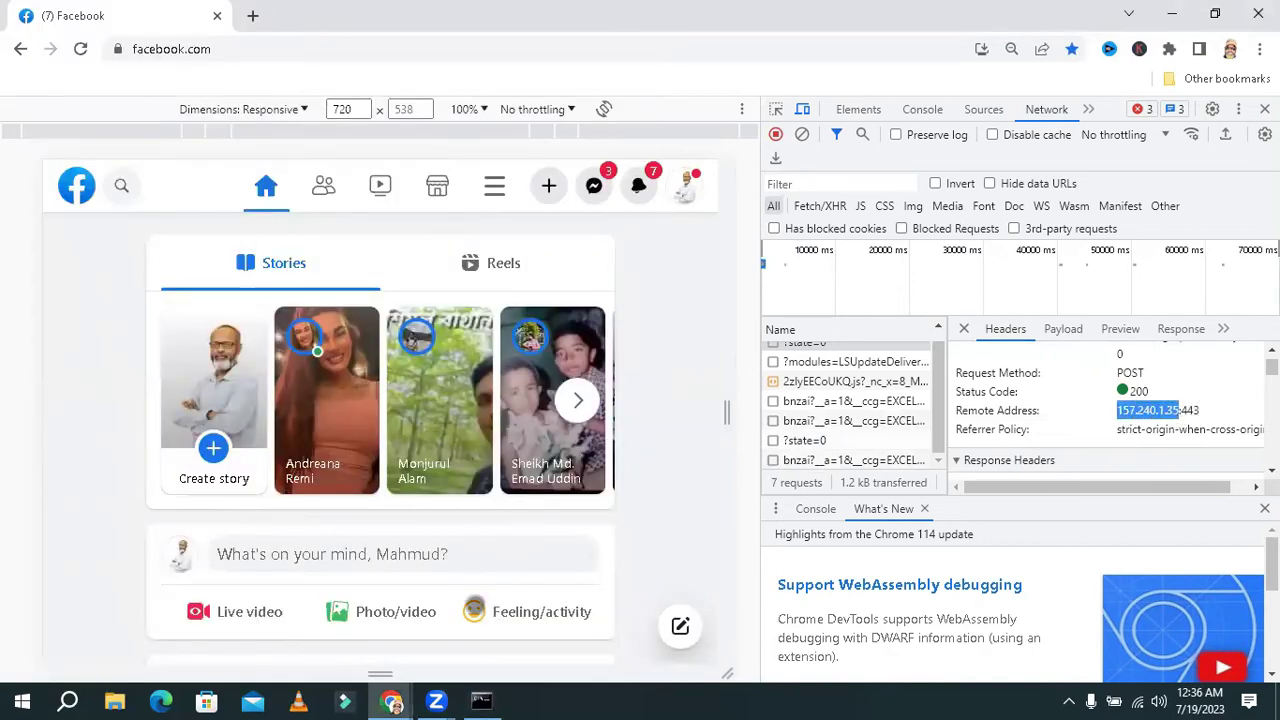
{"action": "left_click", "coordinate": [481, 700]}
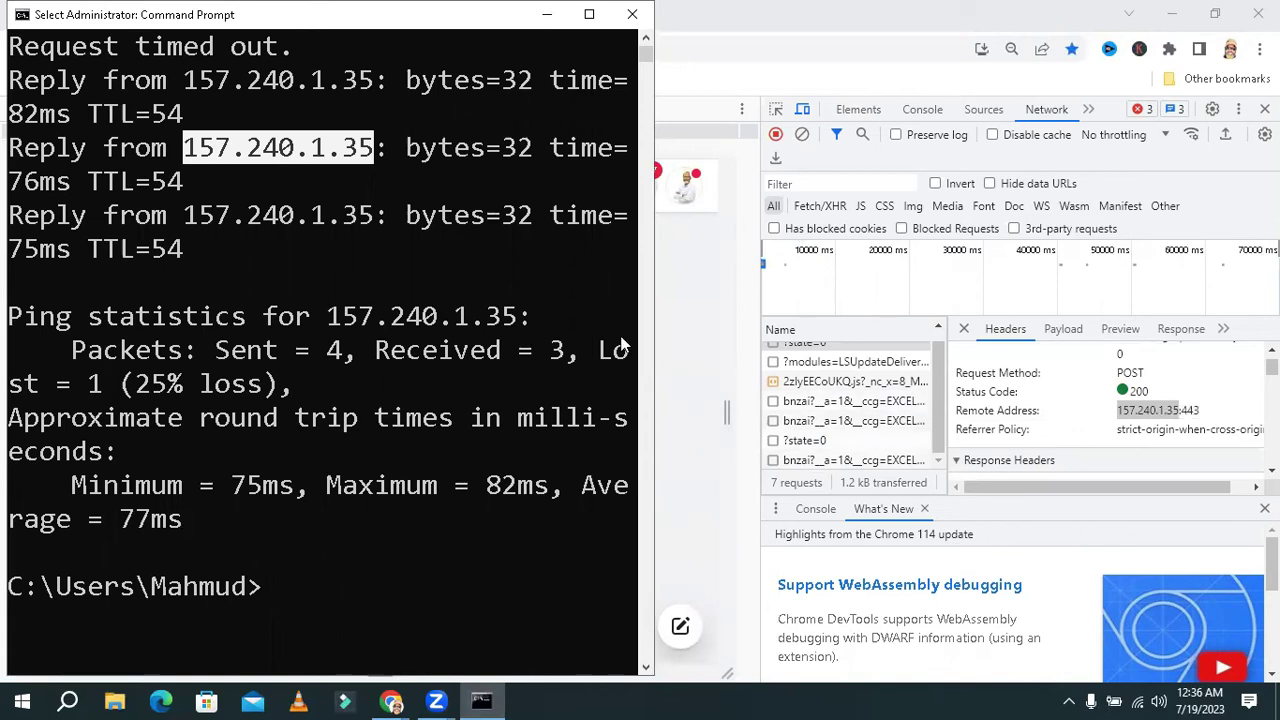
{"action": "left_click", "coordinate": [203, 160]}
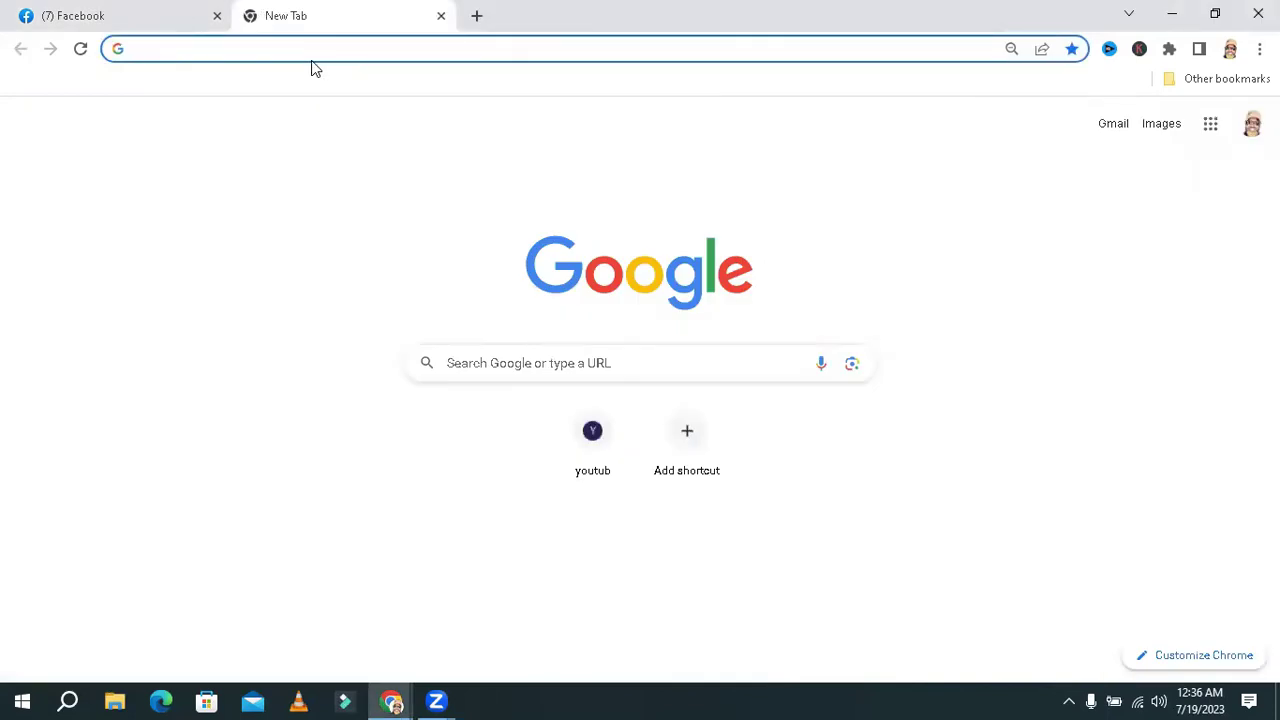
Step: Load youtube.com in the new tab by accepting the 'y' autocomplete suggestion
{"action": "type", "text": "y"}
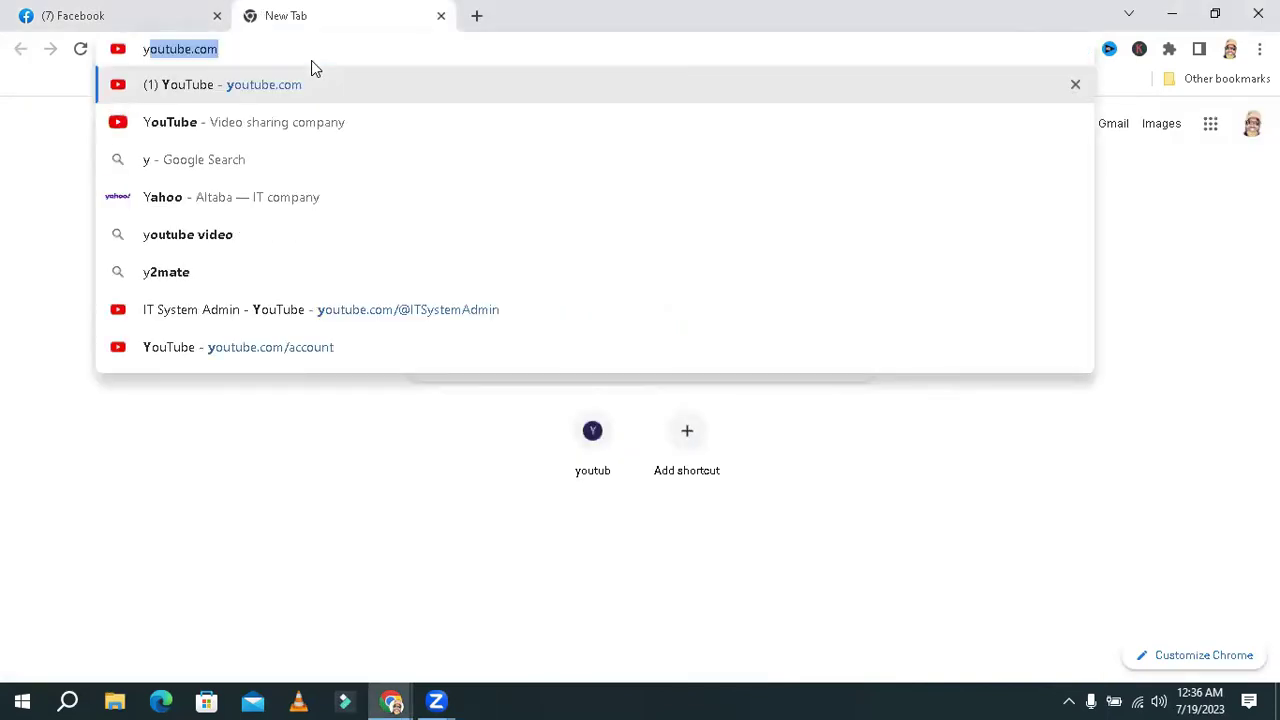
{"action": "key", "text": "Right"}
{"action": "key", "text": "Return"}
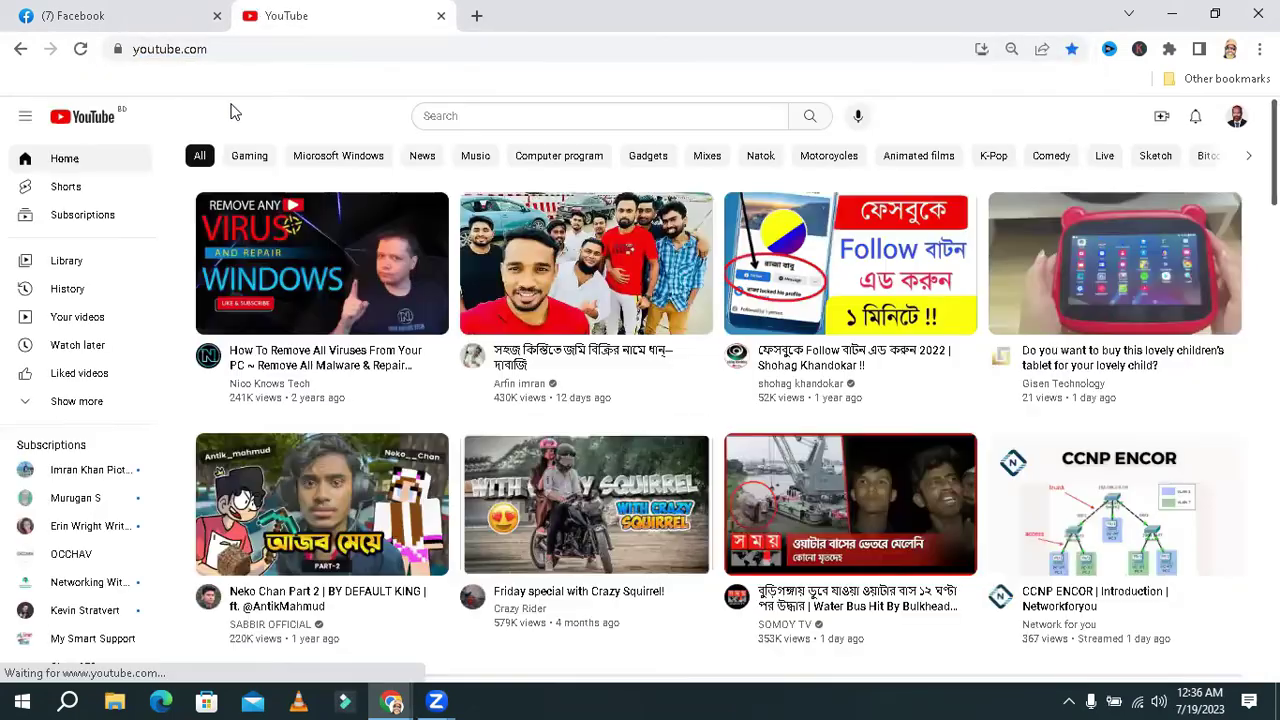
Step: Open DevTools Network on YouTube and highlight a request's Remote Address 35.201.81.77:443
{"action": "right_click", "coordinate": [231, 106]}
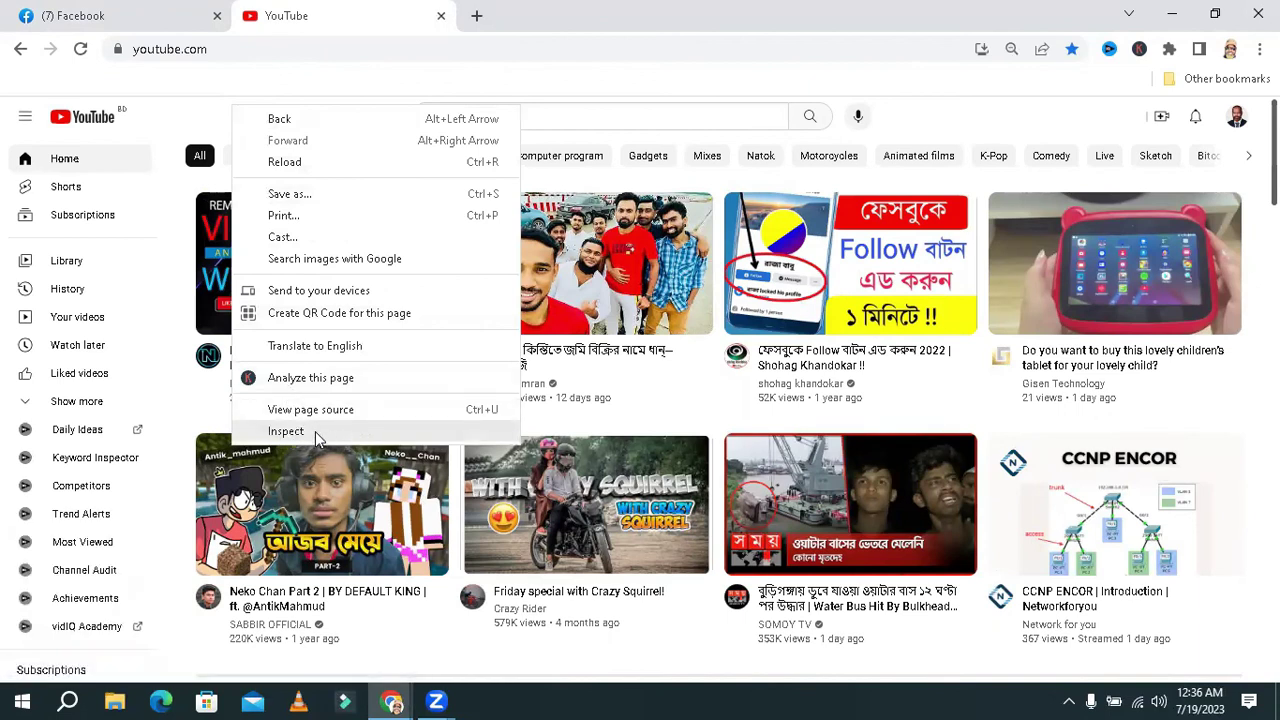
{"action": "key", "text": "Escape"}
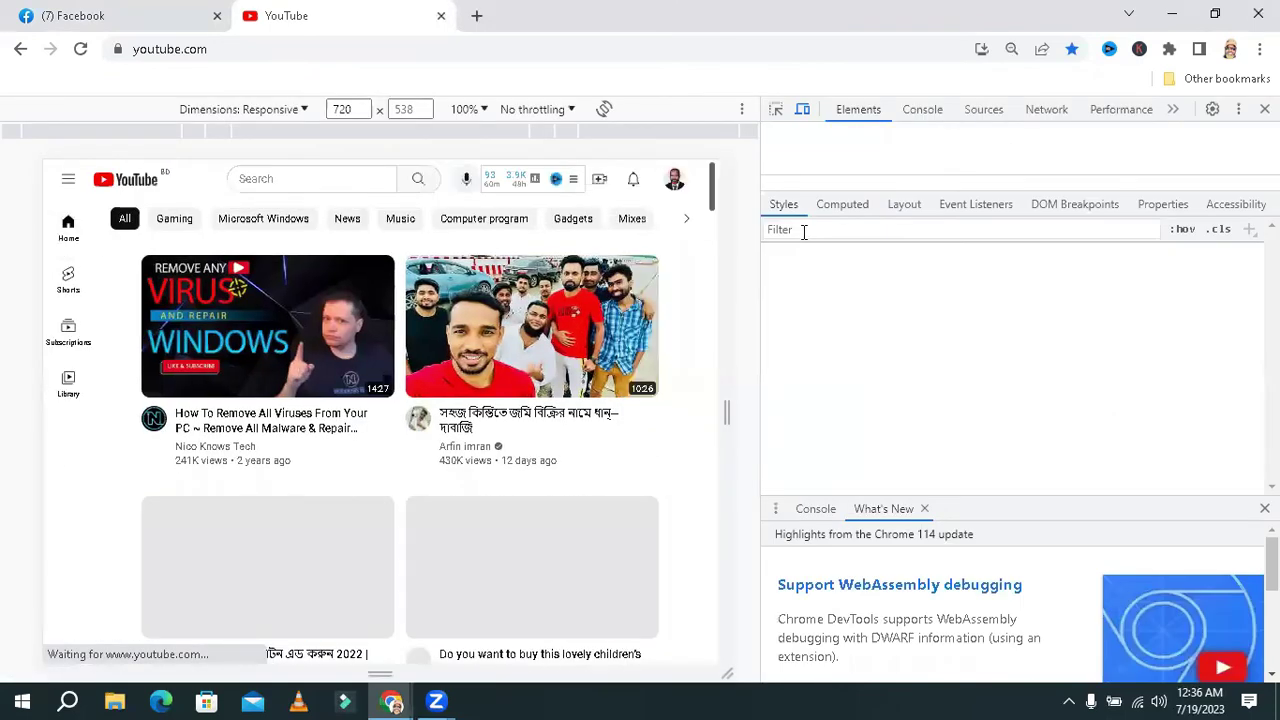
{"action": "left_click", "coordinate": [1023, 109]}
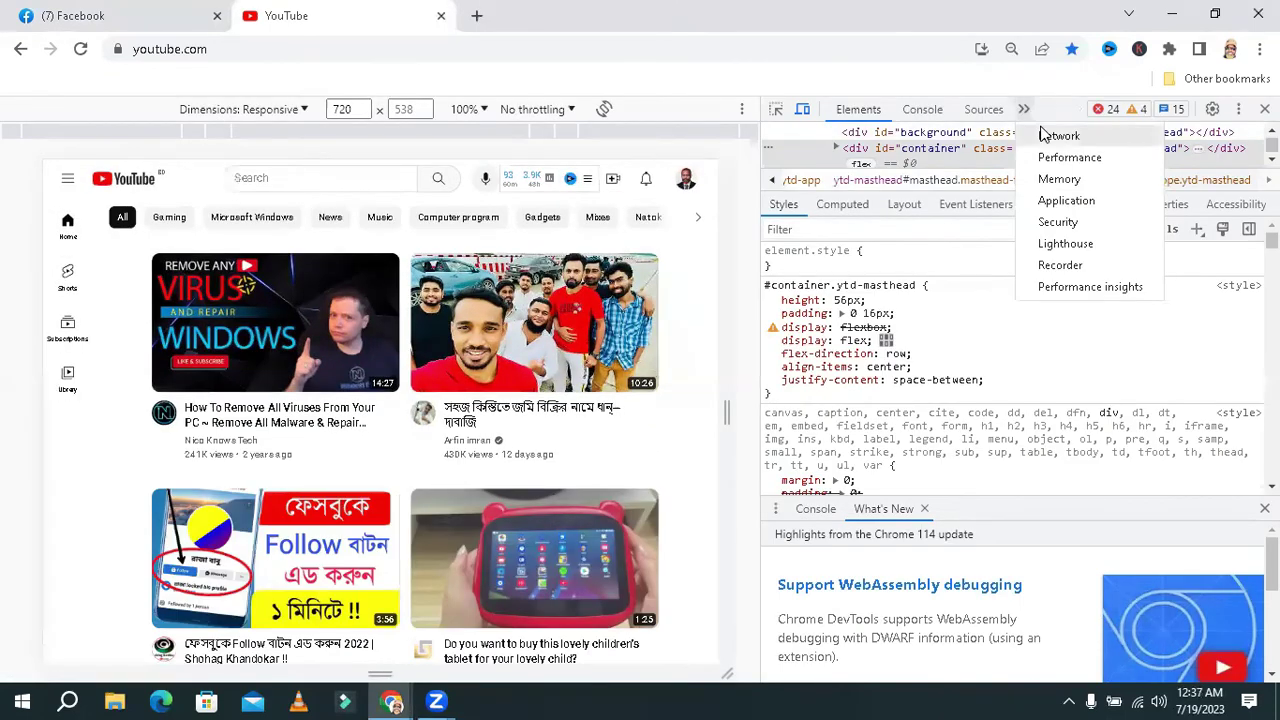
{"action": "left_click", "coordinate": [1078, 137]}
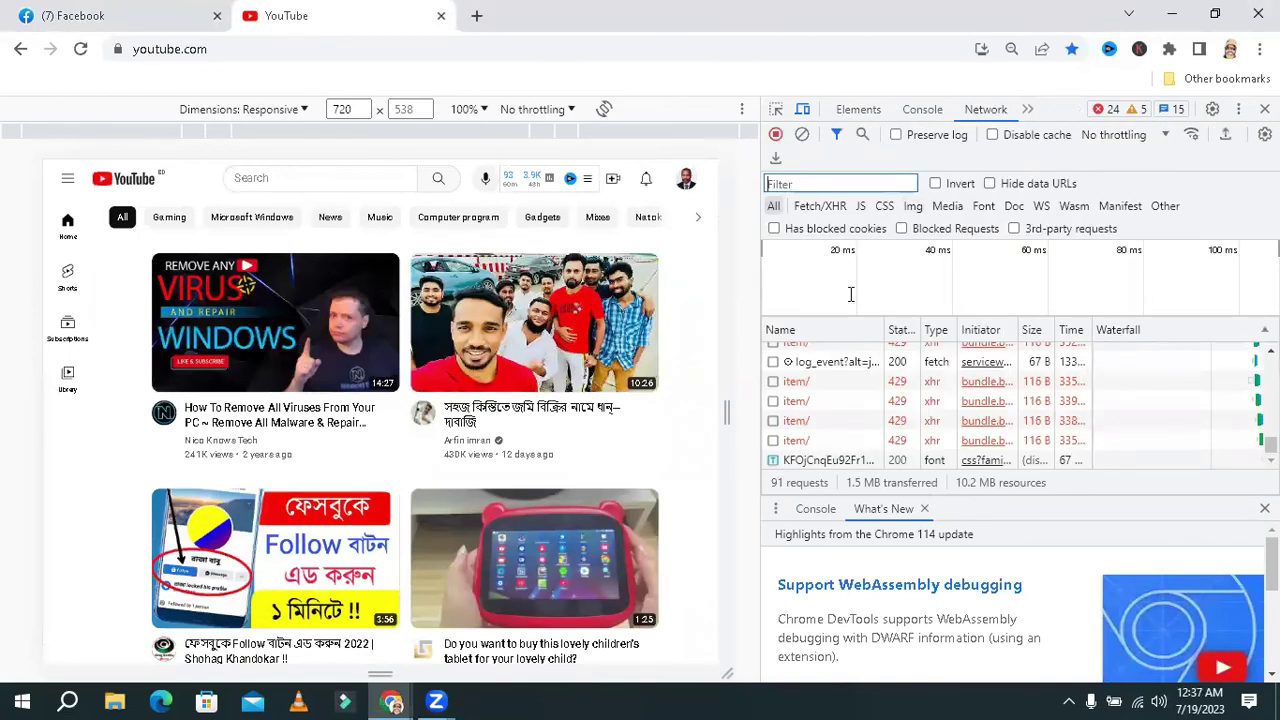
{"action": "left_click", "coordinate": [776, 368]}
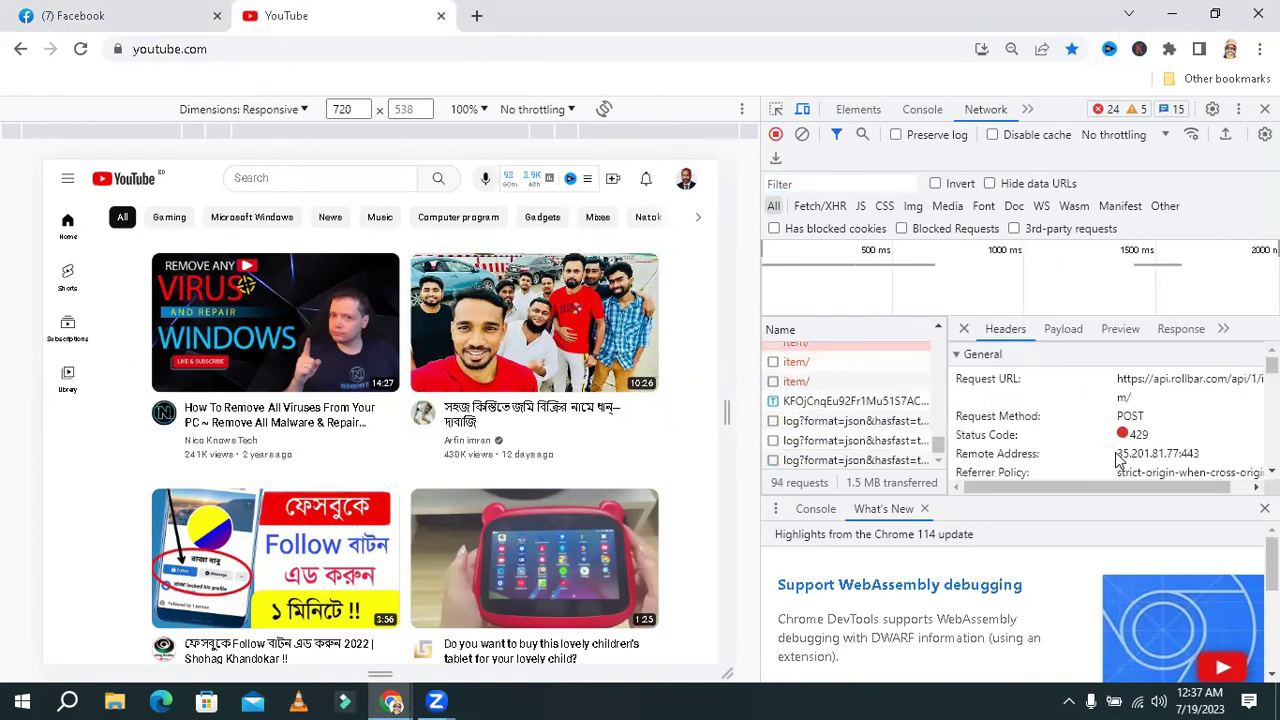
{"action": "left_click_drag", "start_coordinate": [1117, 454], "coordinate": [1183, 458]}
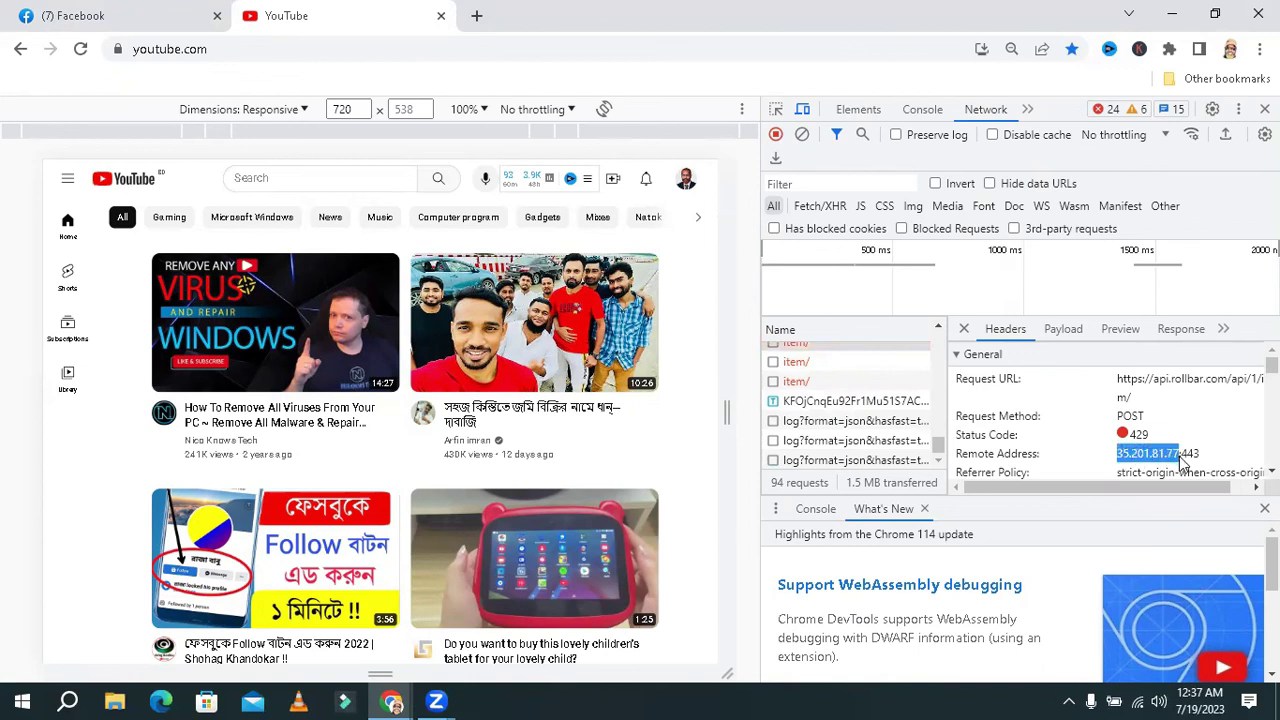